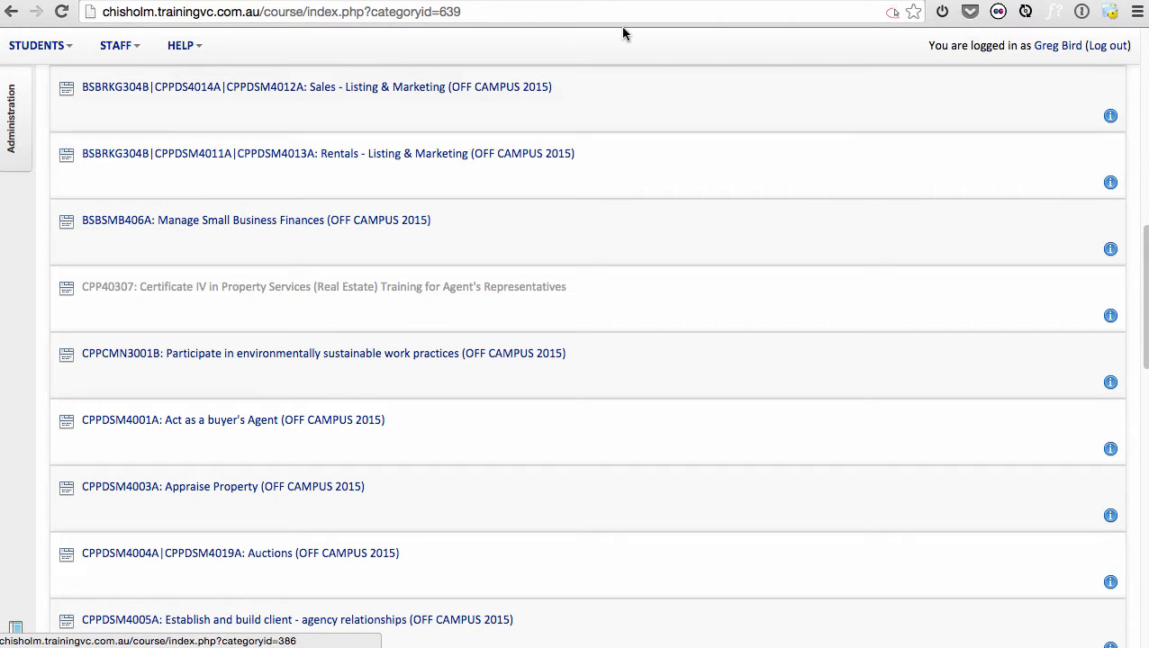
# Switch to the Excel course creation sheet and examine the unit code and unit name in row 2.
pyautogui.press('super+Tab')
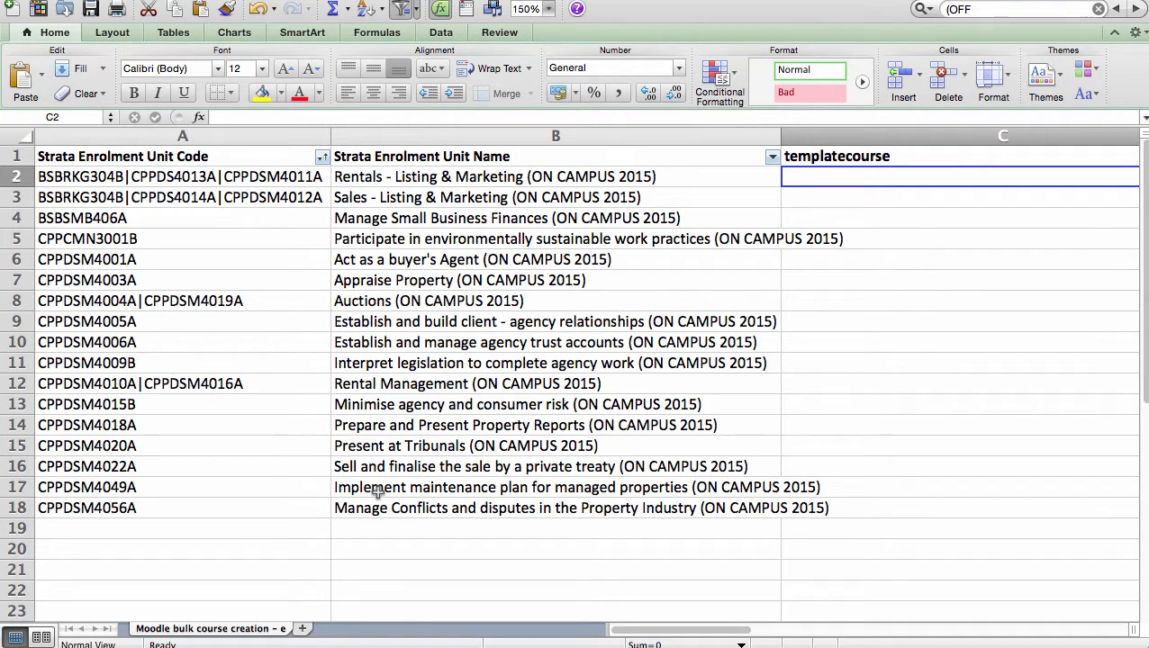
pyautogui.click(161, 177)
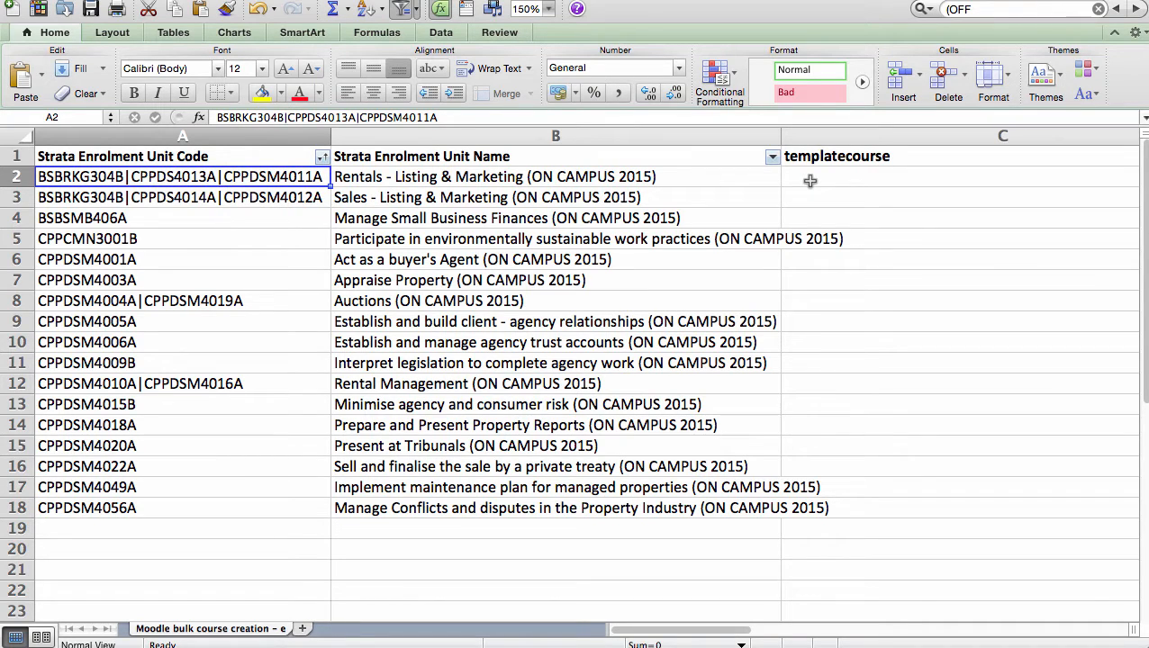
pyautogui.click(449, 177)
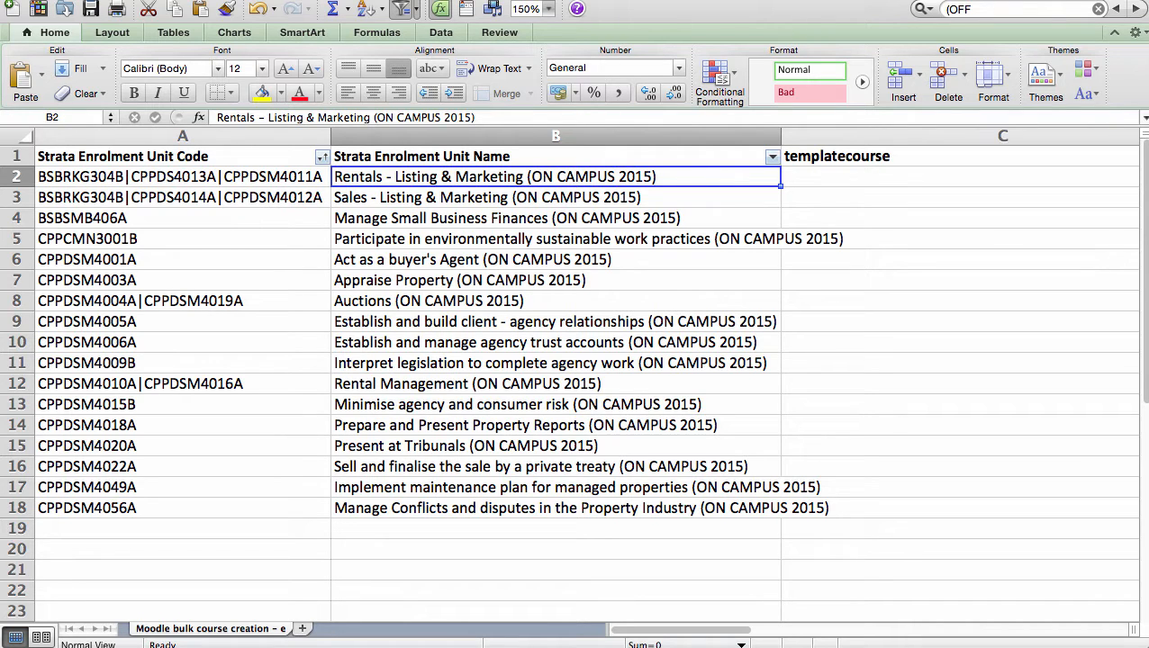
# Copy the matching OFF CAMPUS 2015 course names from the Moodle category page into the sheet's templatecourse column.
pyautogui.press('super+Tab')
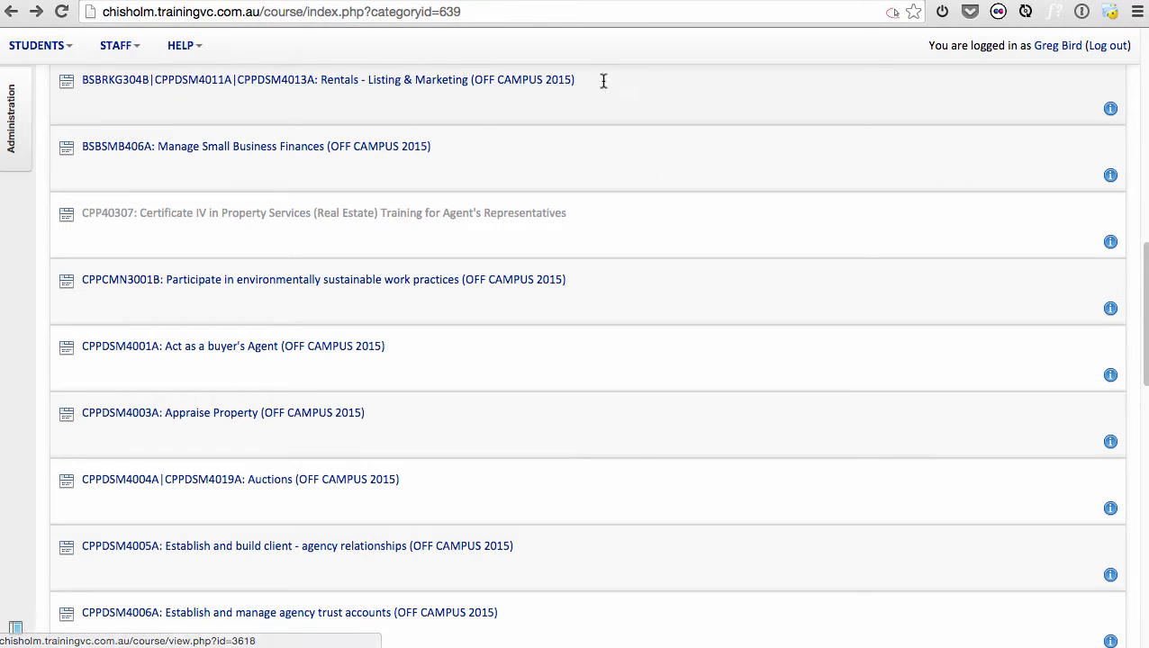
pyautogui.moveTo(603, 79); pyautogui.dragTo(86, 90)
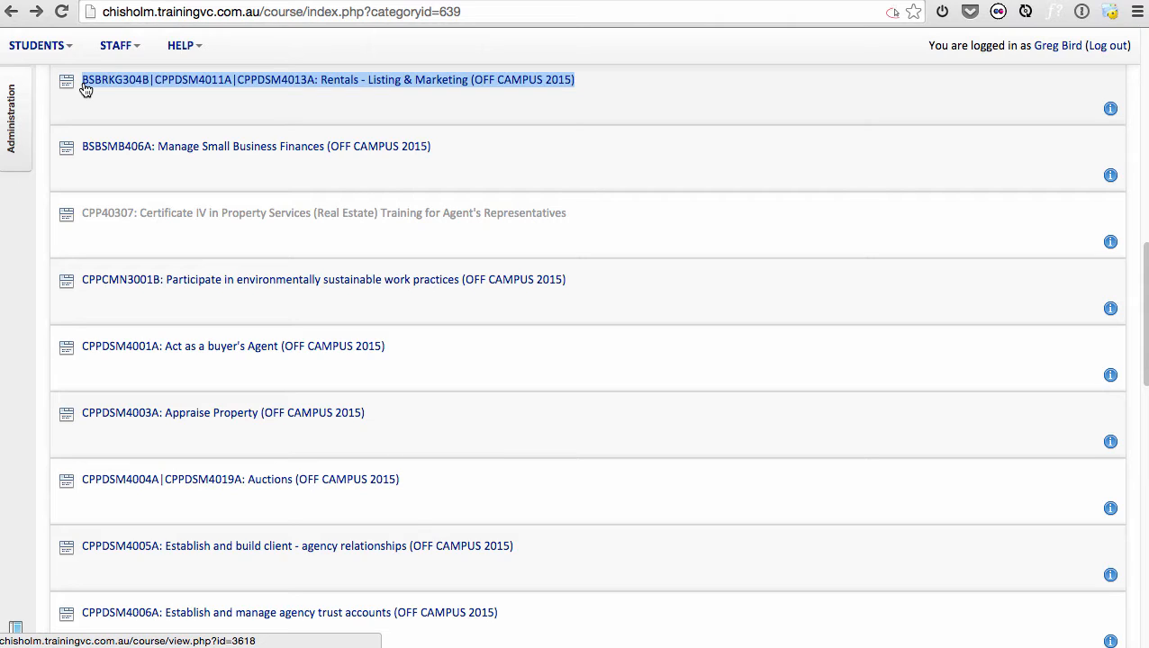
pyautogui.click(155, 84)
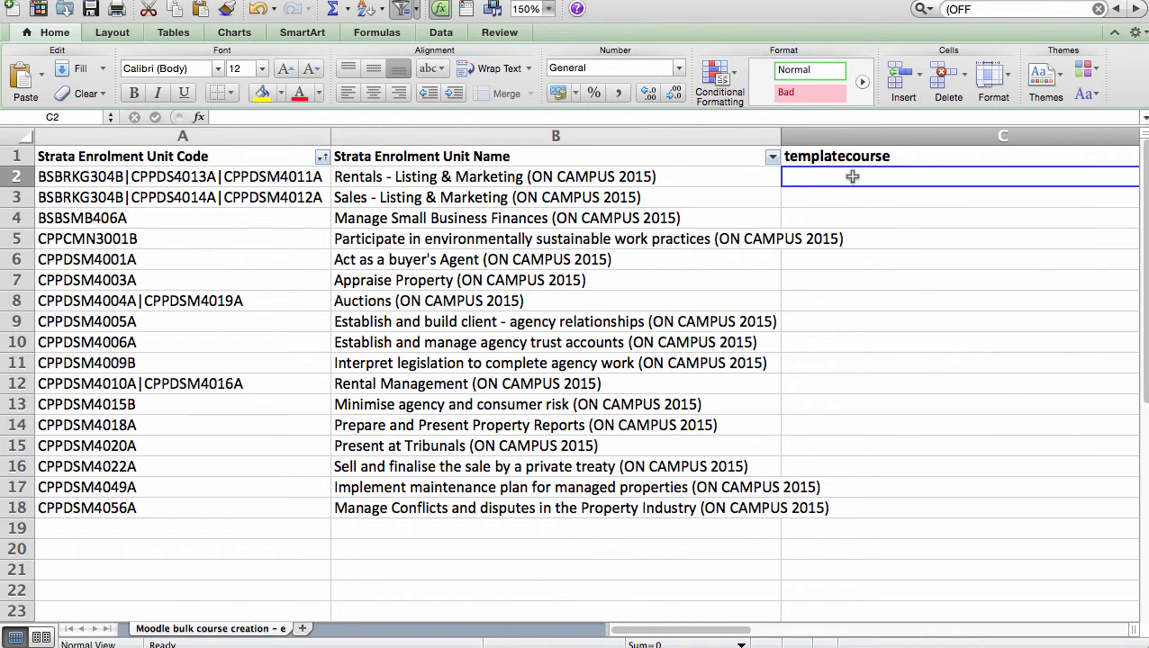
pyautogui.press('super+v')
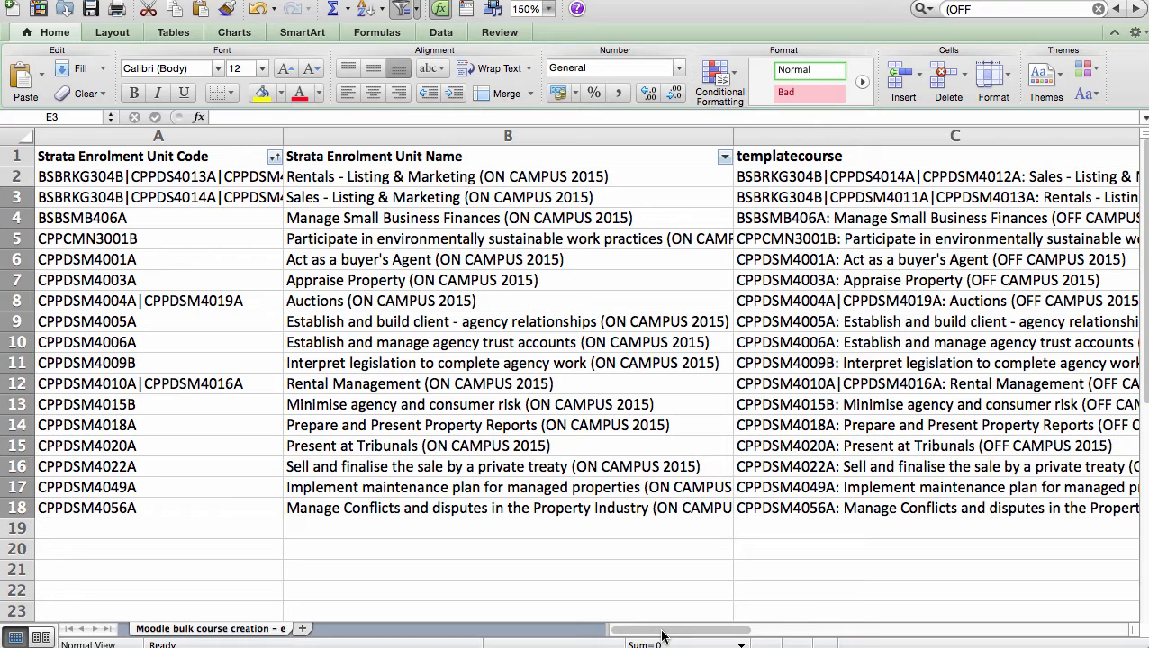
# Compare the category value in row 2 with the category ID in the Moodle category page's address.
pyautogui.moveTo(660, 630); pyautogui.dragTo(796, 645)
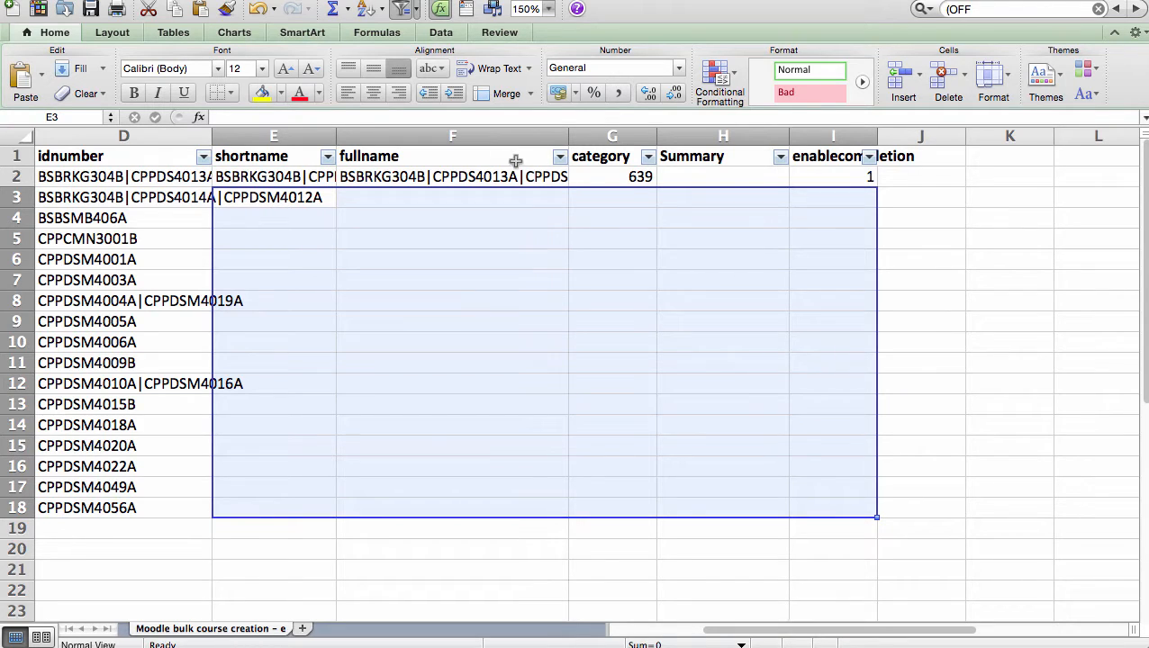
pyautogui.click(621, 178)
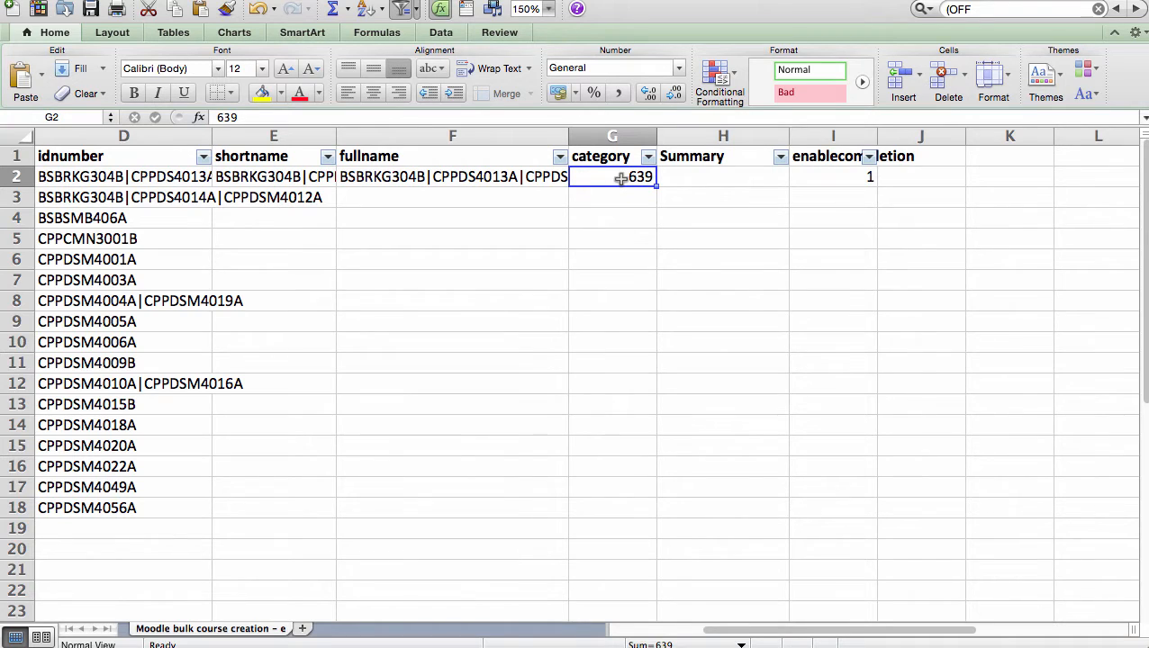
pyautogui.press('super+Tab')
pyautogui.press('super+Tab')
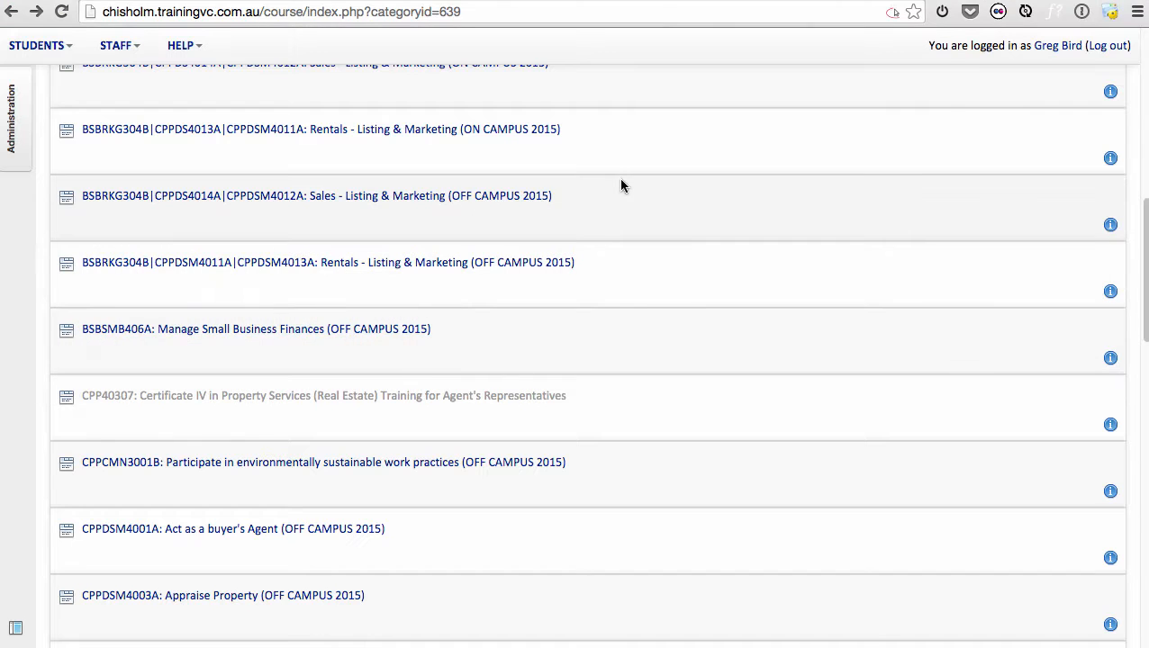
pyautogui.click(470, 12)
pyautogui.click(468, 12)
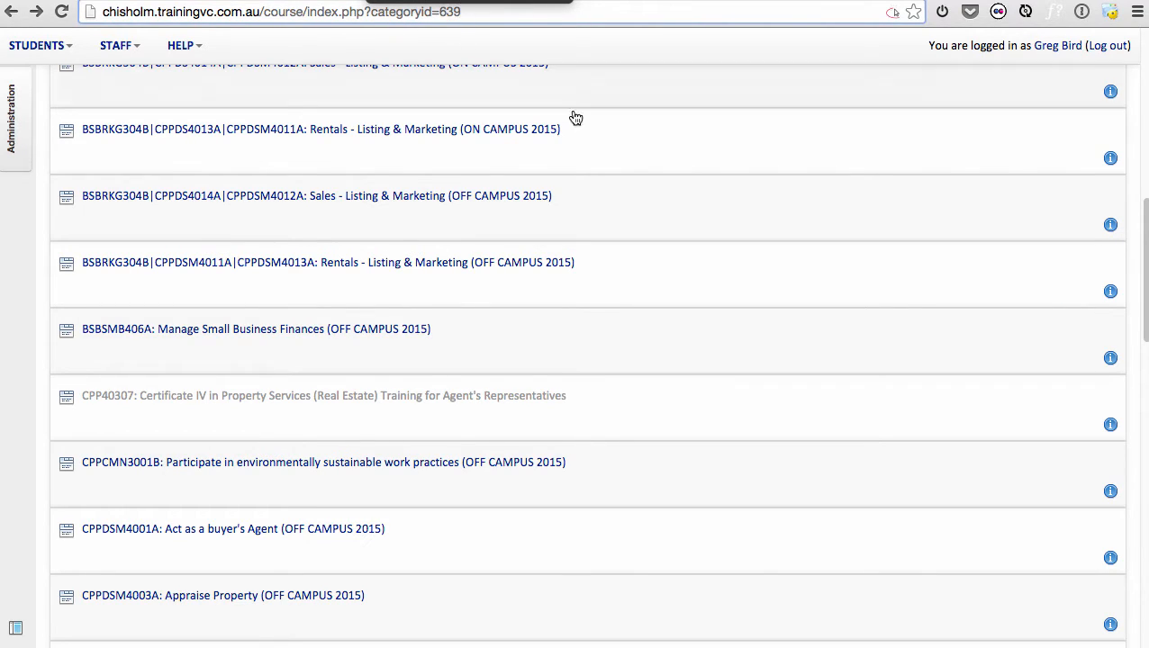
# Back in Excel, fill row 2 from shortname through enablecompletion down to row 18 and widen the shortname column.
pyautogui.press('super+Tab')
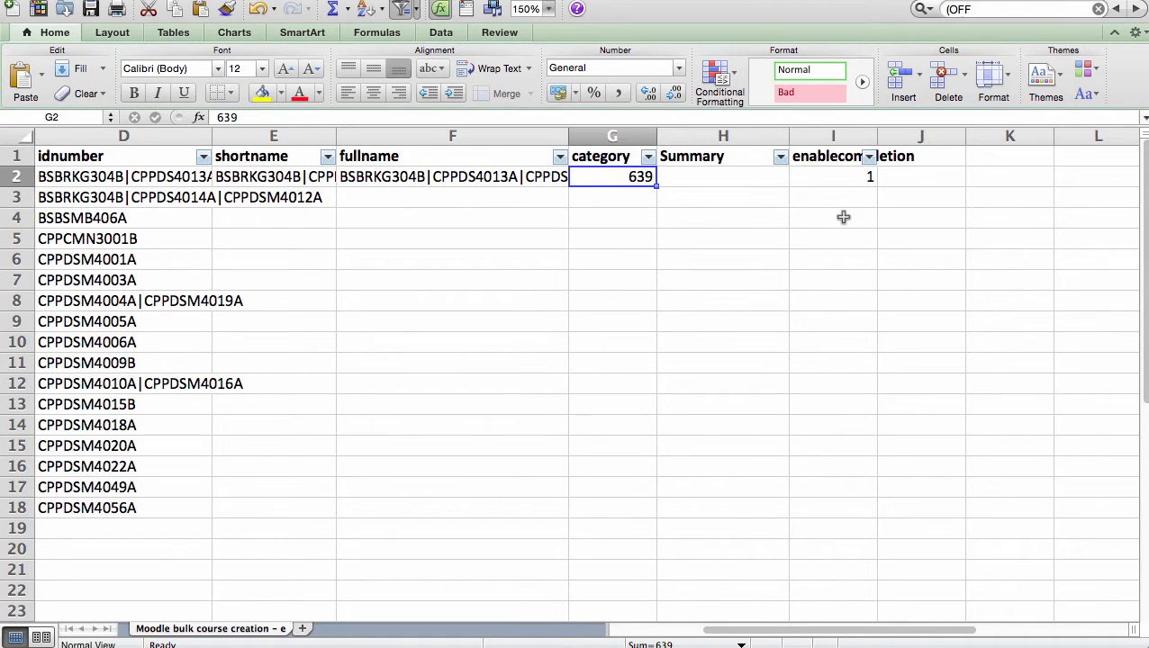
pyautogui.moveTo(275, 174); pyautogui.dragTo(843, 514)
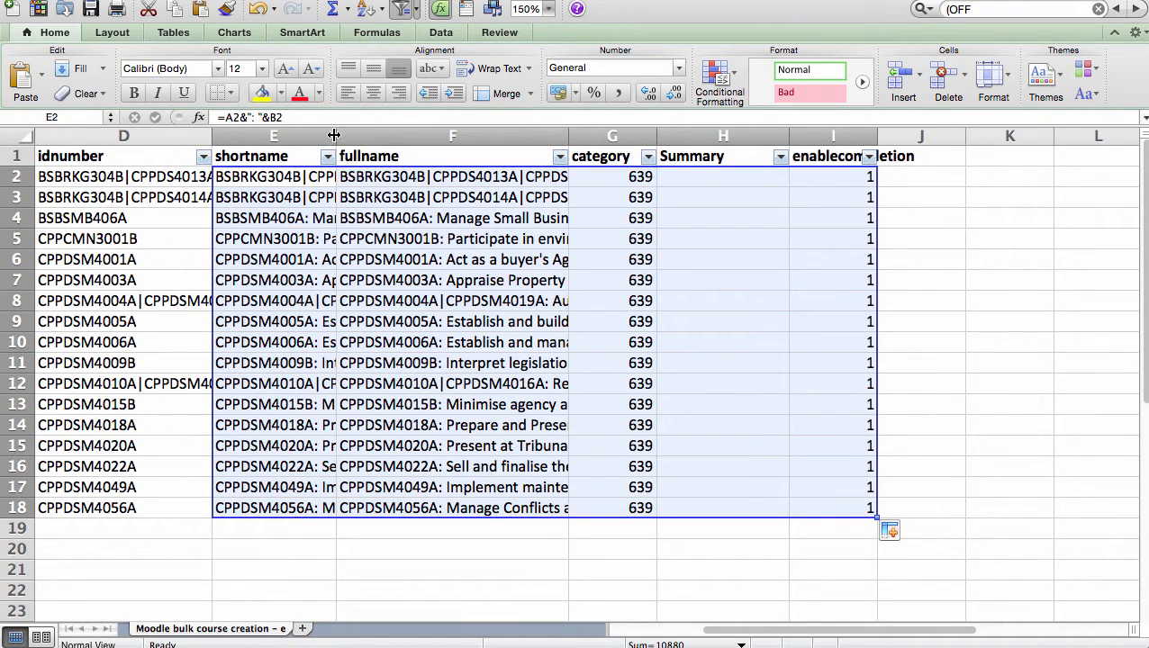
pyautogui.moveTo(335, 136); pyautogui.dragTo(444, 136)
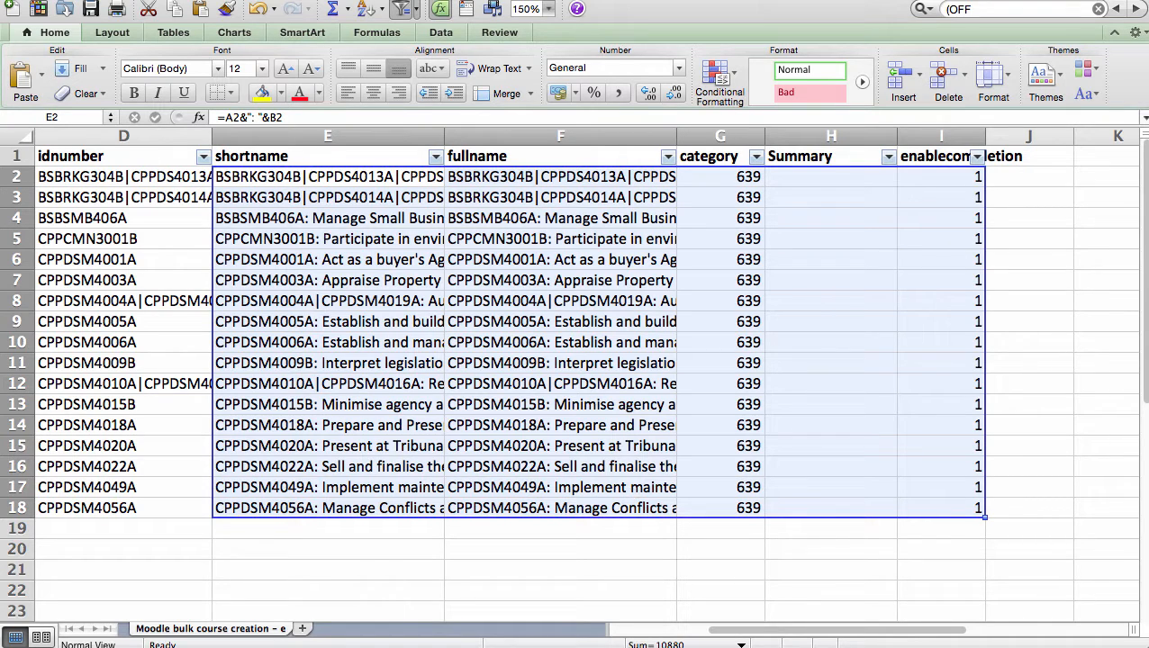
# Save the sheet in the Moodle folder as Comma Separated Values under the name "Realestate - Moodle bulk course creation.csv".
pyautogui.click(37, 0)
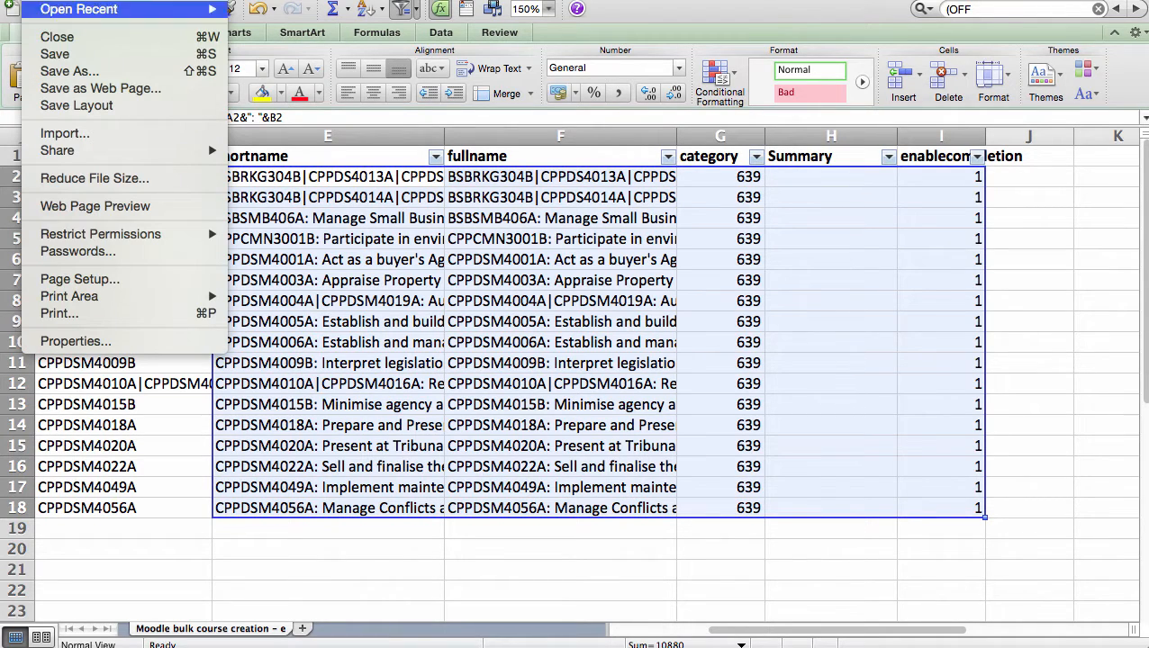
pyautogui.click(49, 73)
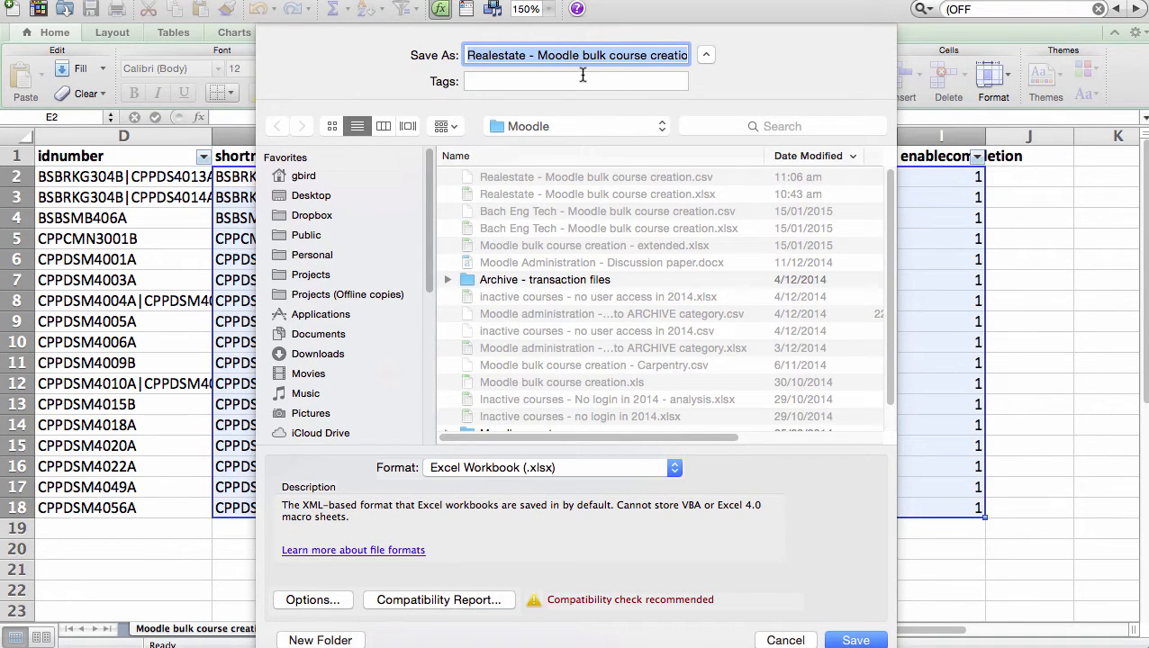
pyautogui.click(660, 469)
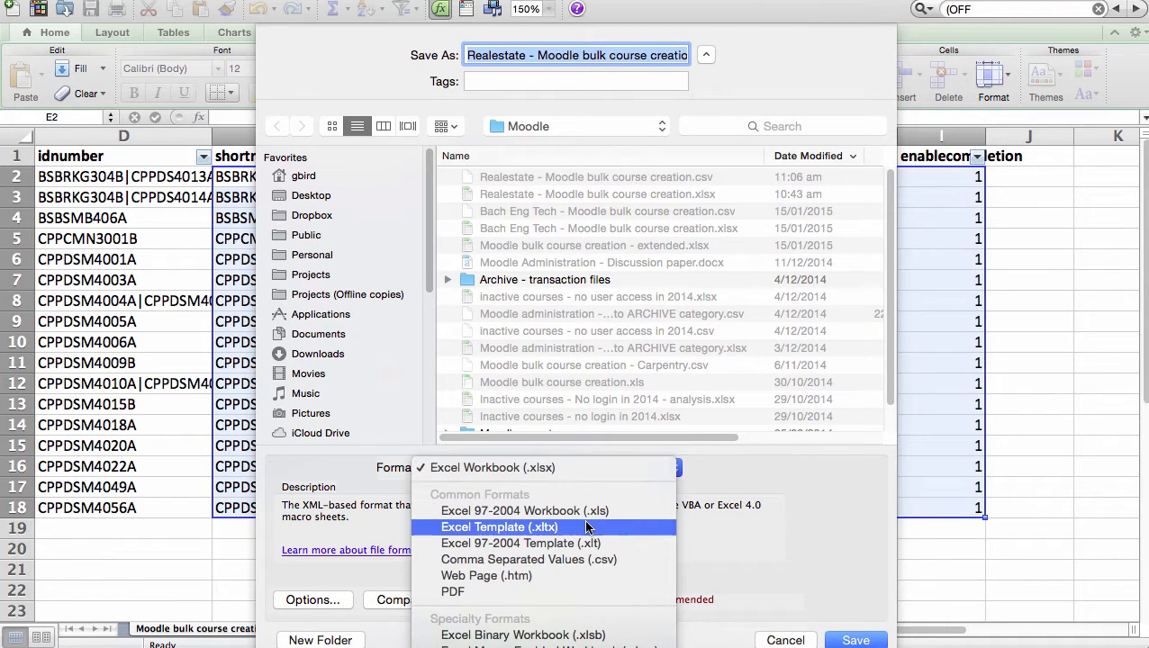
pyautogui.click(557, 561)
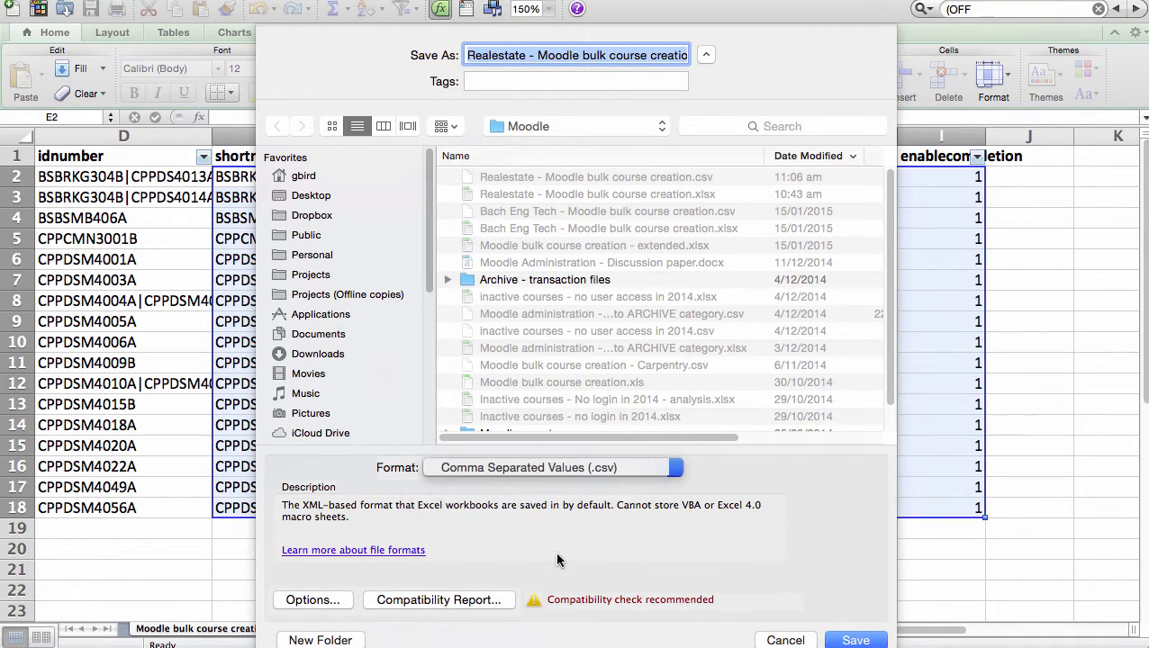
pyautogui.click(856, 640)
pyautogui.click(708, 147)
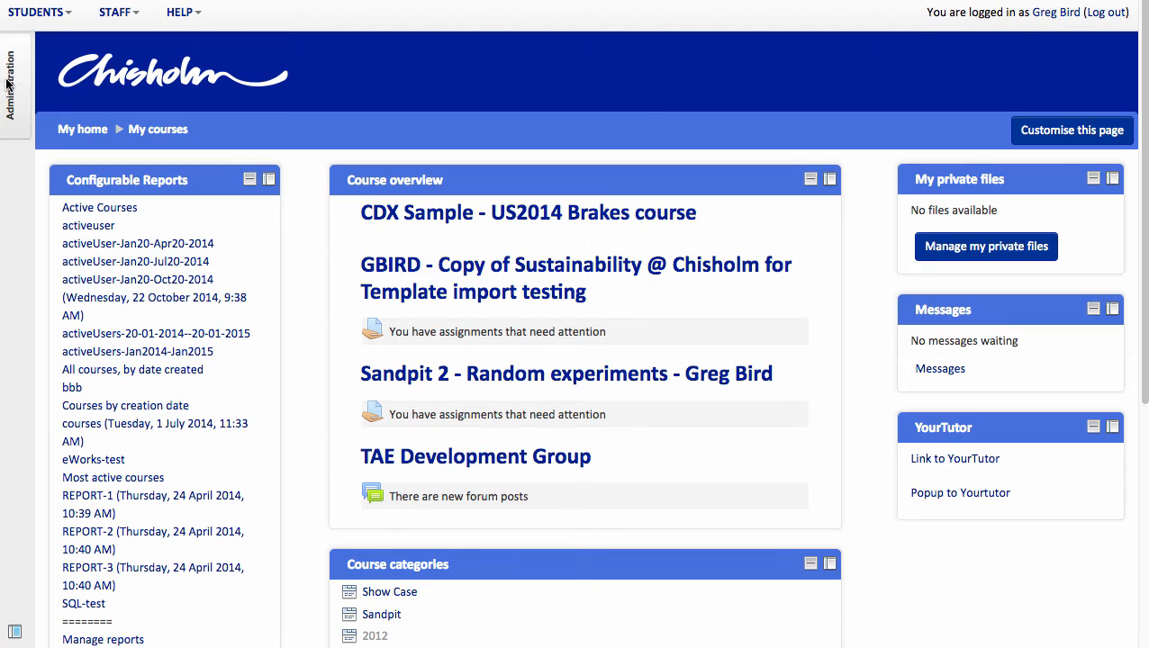
# In Moodle, open the Upload courses page from the Courses section of the site administration.
pyautogui.moveTo(12, 94)
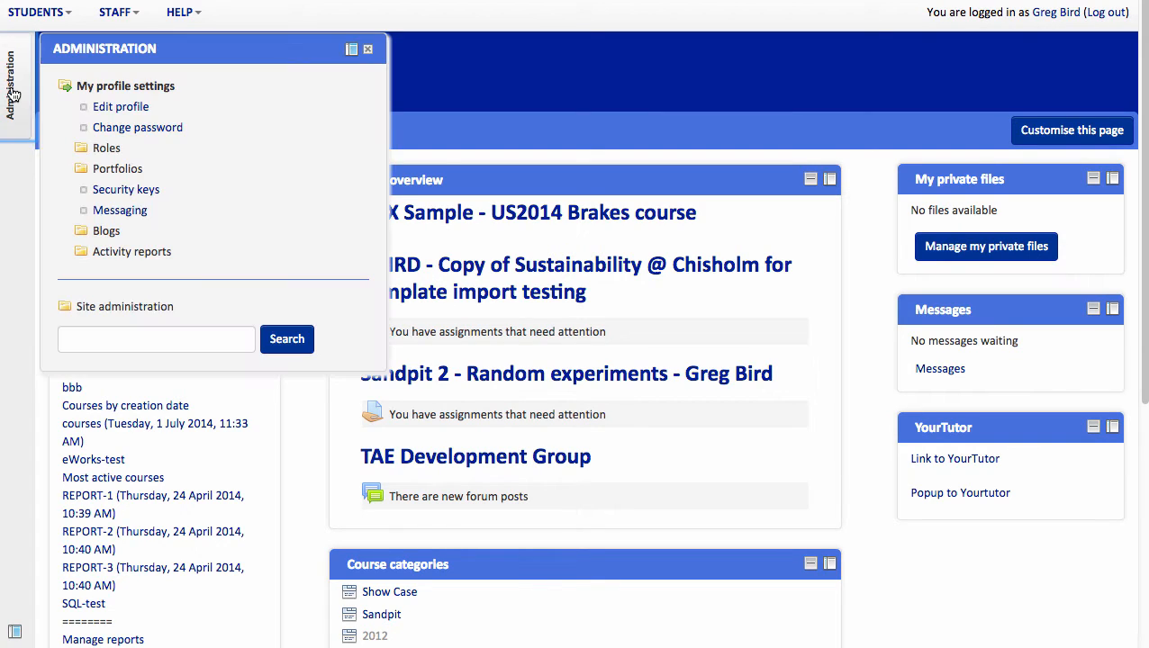
pyautogui.click(126, 310)
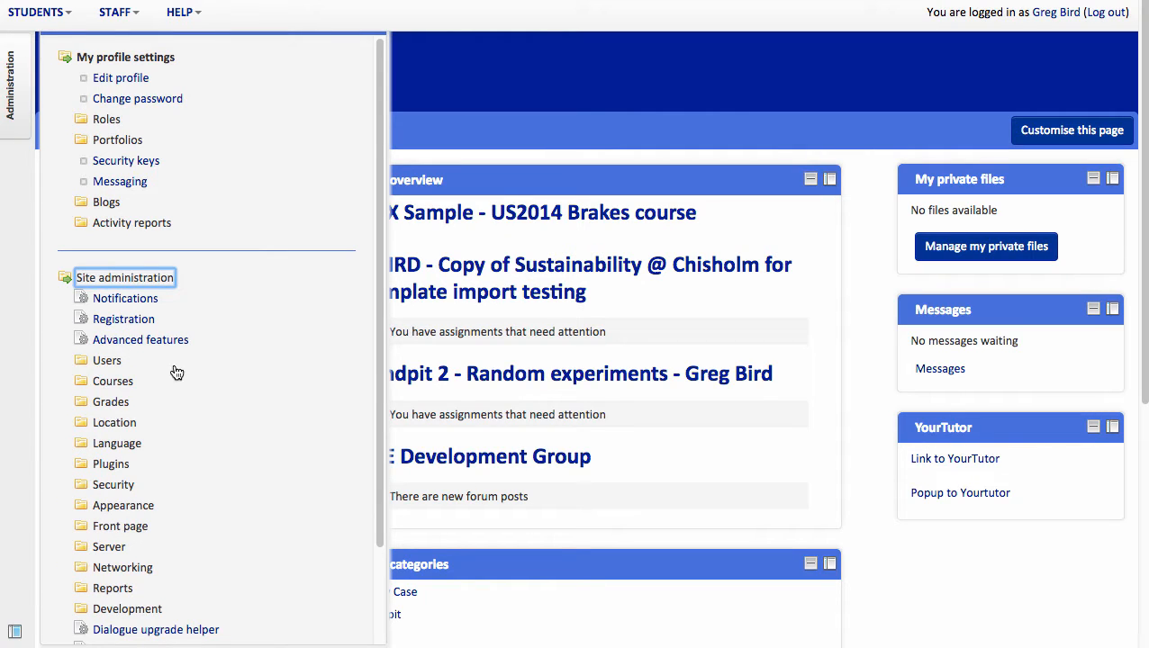
pyautogui.click(103, 383)
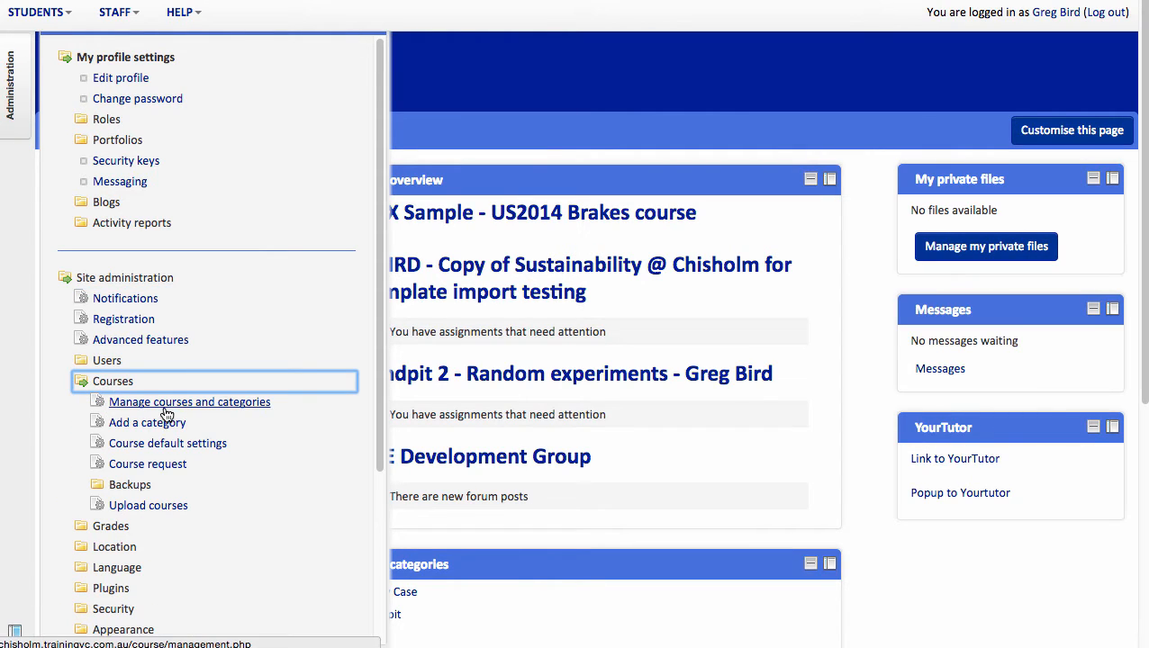
pyautogui.click(169, 508)
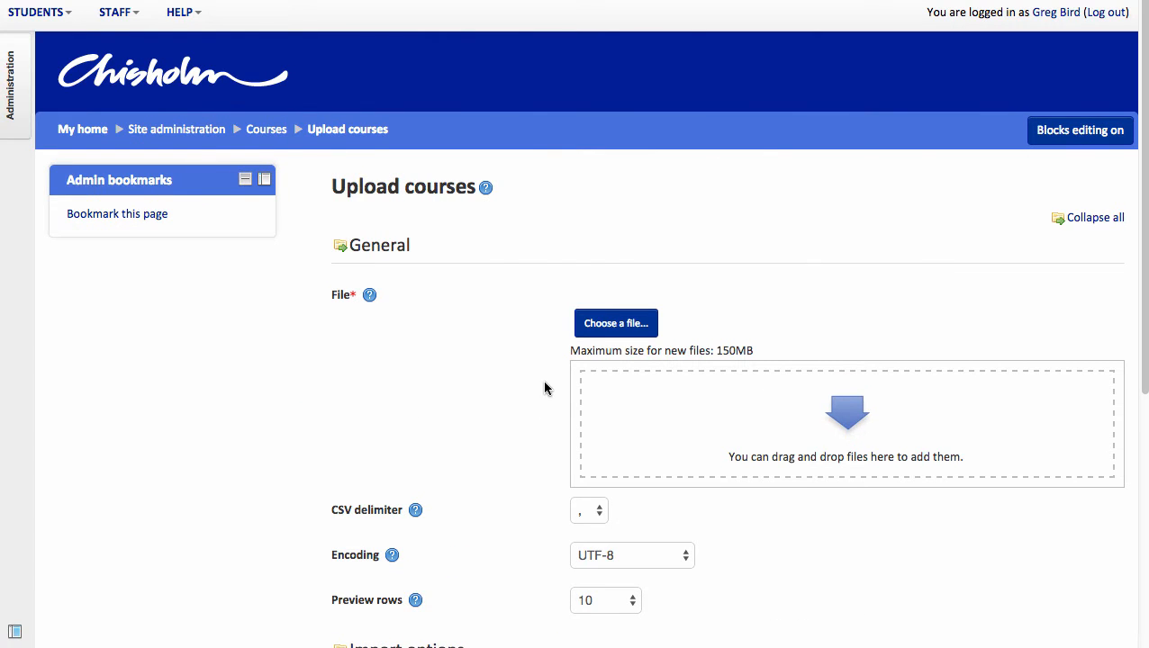
# Upload "Realestate - Moodle bulk course creation.csv" as the course upload file.
pyautogui.click(613, 326)
pyautogui.click(537, 270)
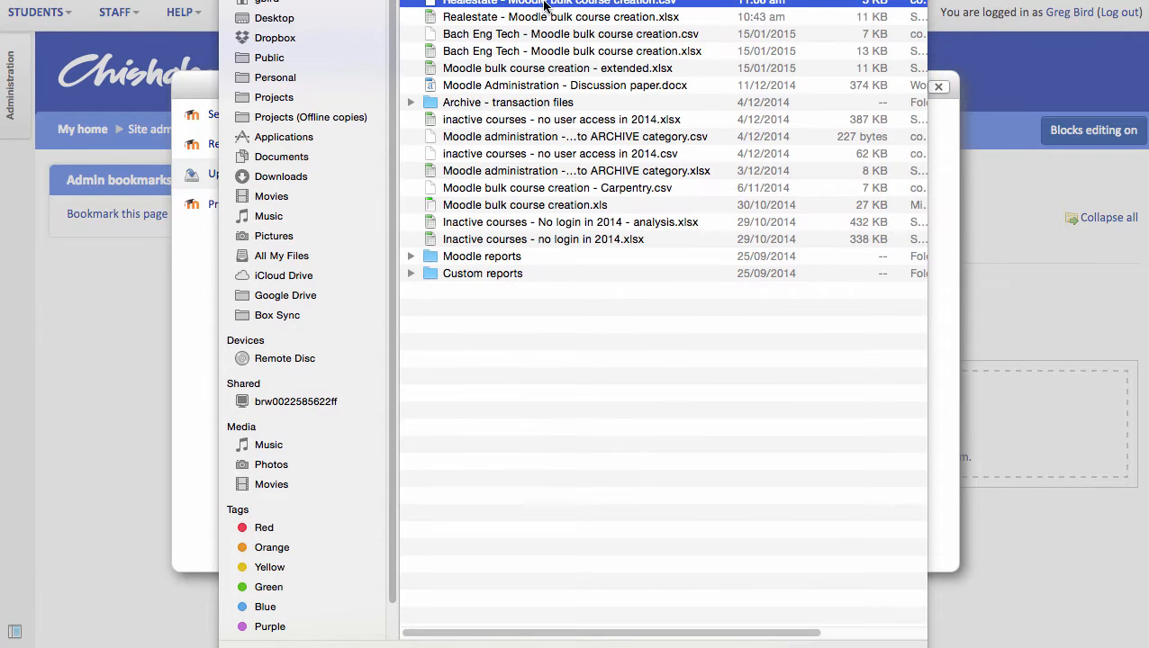
pyautogui.press('Return')
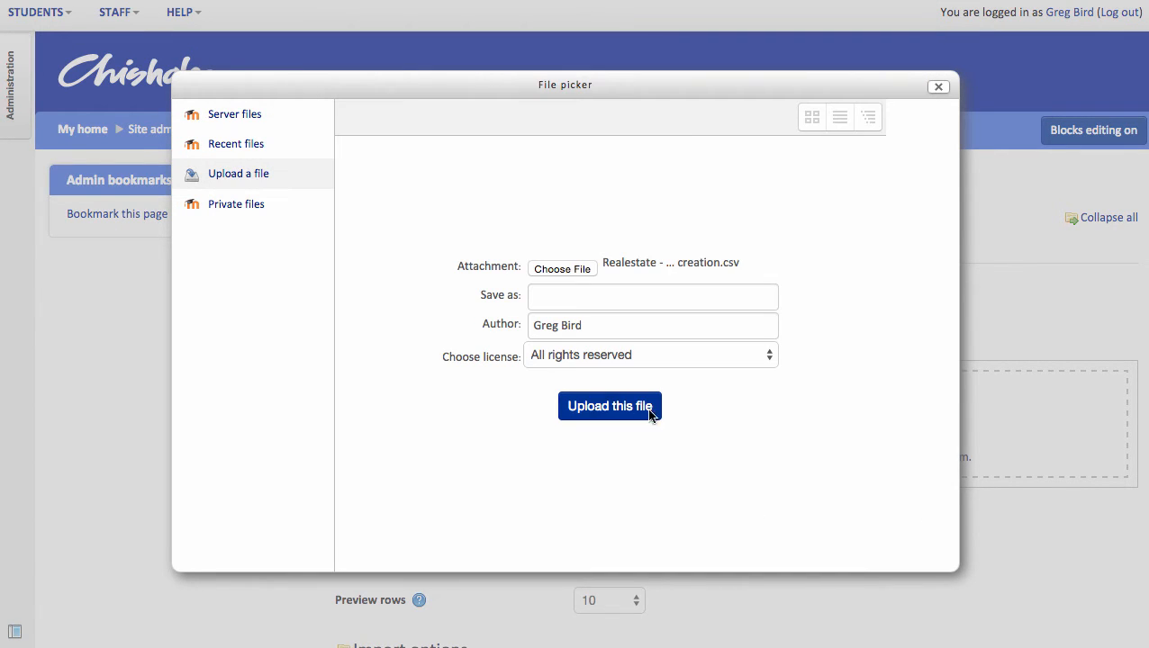
pyautogui.click(594, 407)
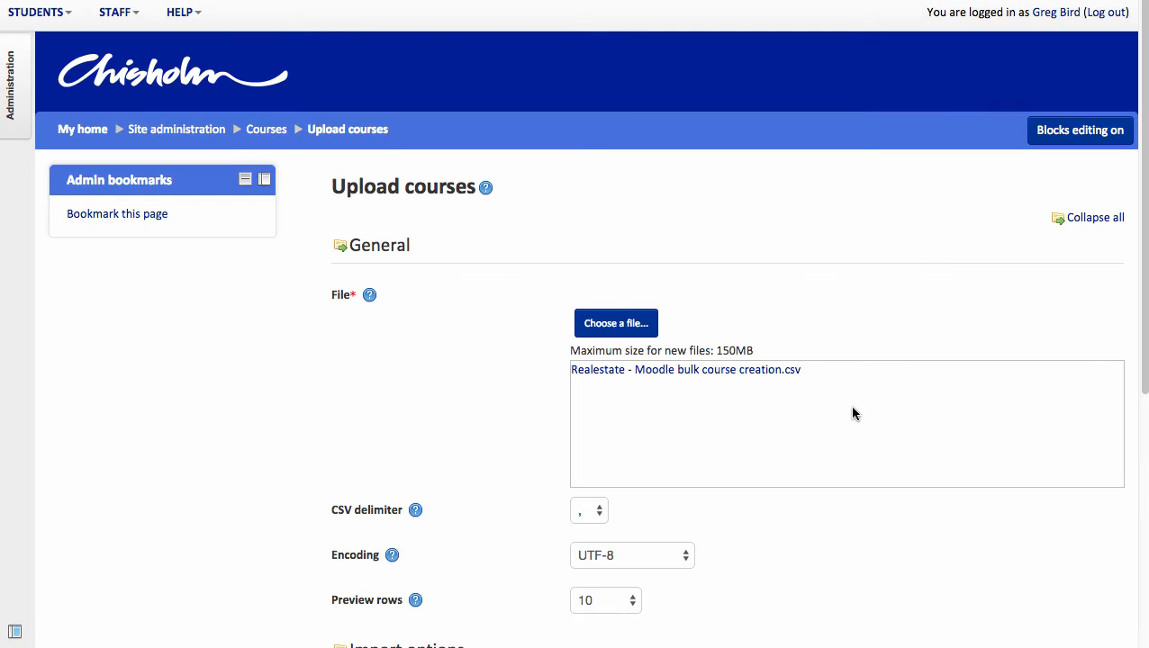
# Set the preview rows to 20 and generate the course upload preview with the other import options as they are.
pyautogui.moveTo(1145, 344); pyautogui.dragTo(1146, 348)
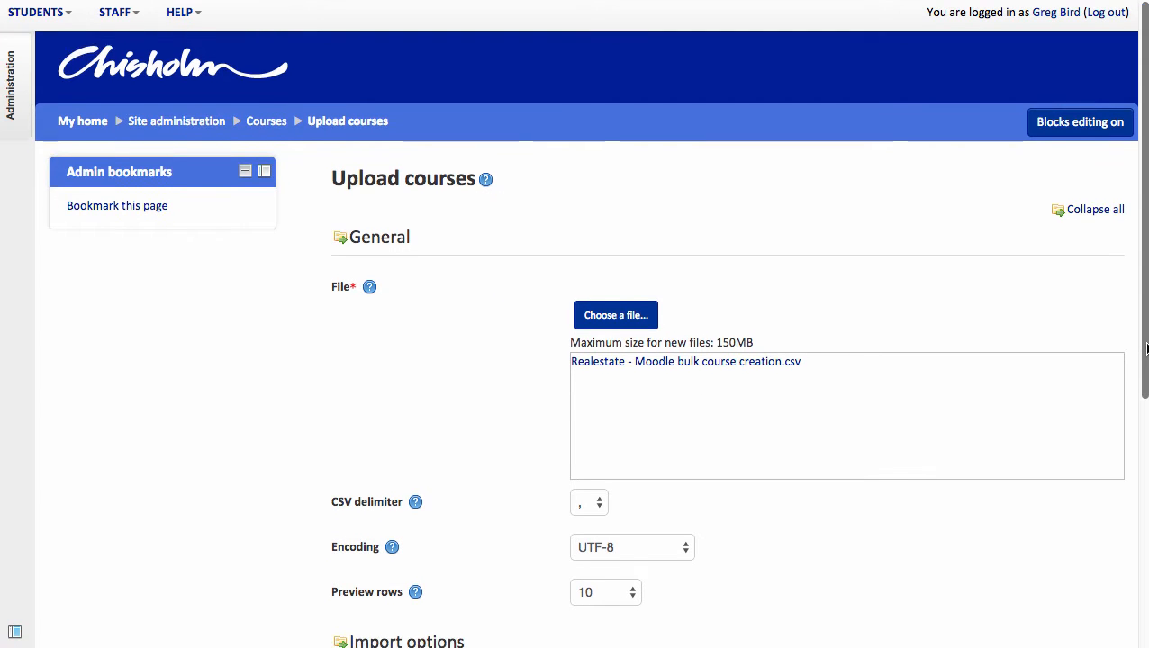
pyautogui.scroll(-7, 1145, 348)
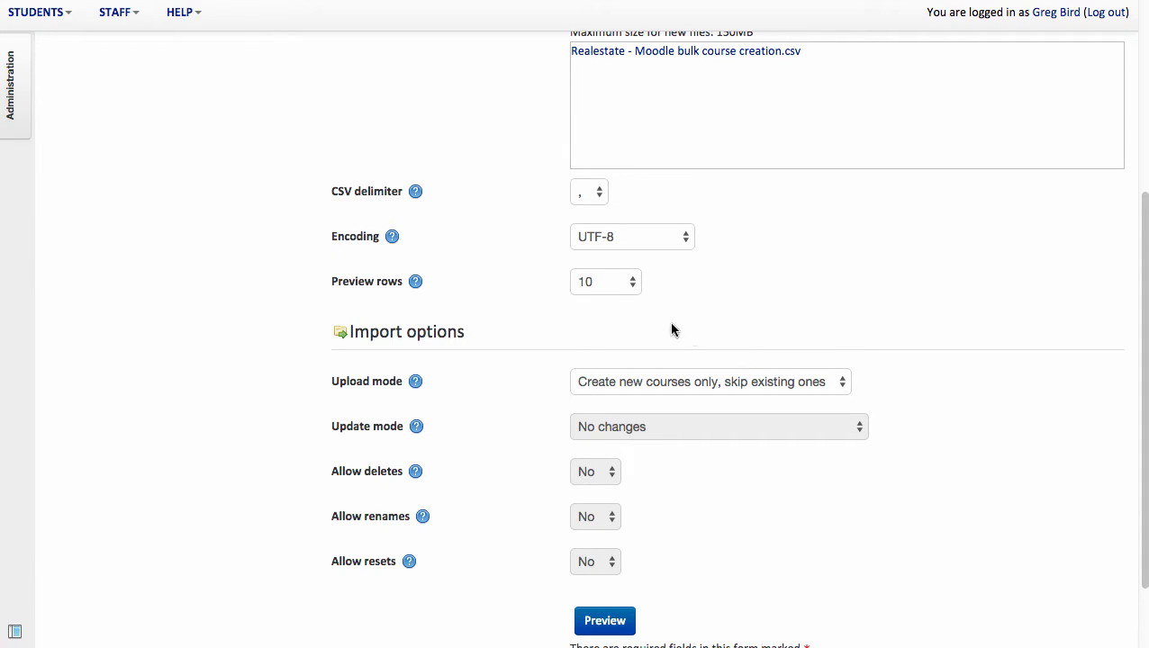
pyautogui.click(603, 289)
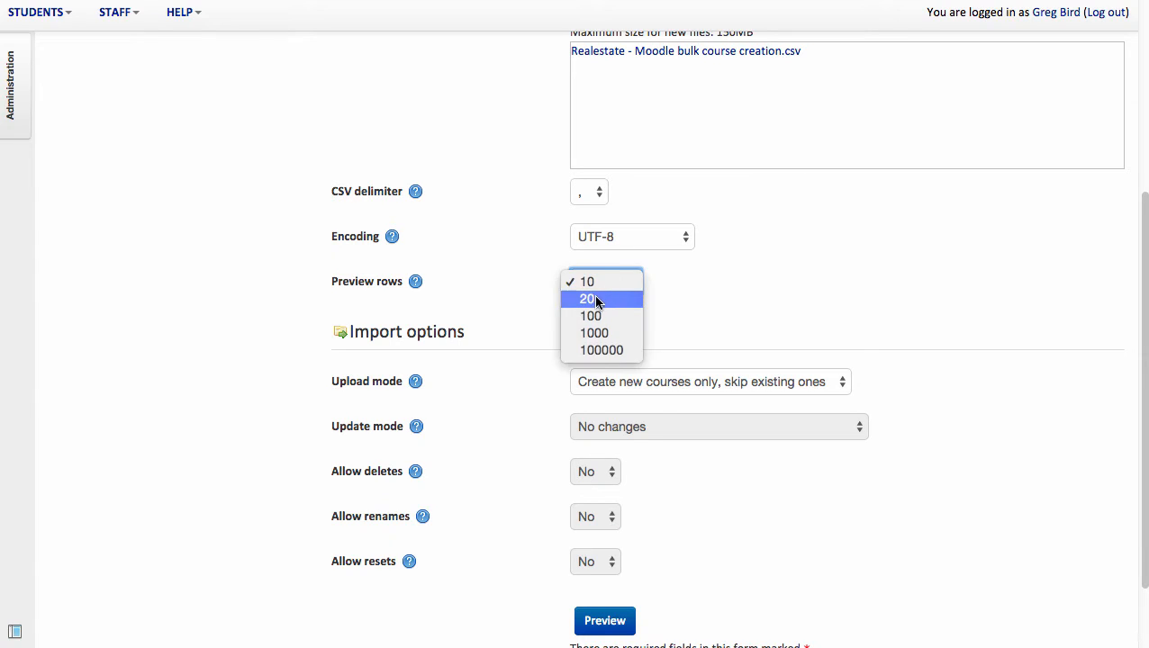
pyautogui.click(594, 298)
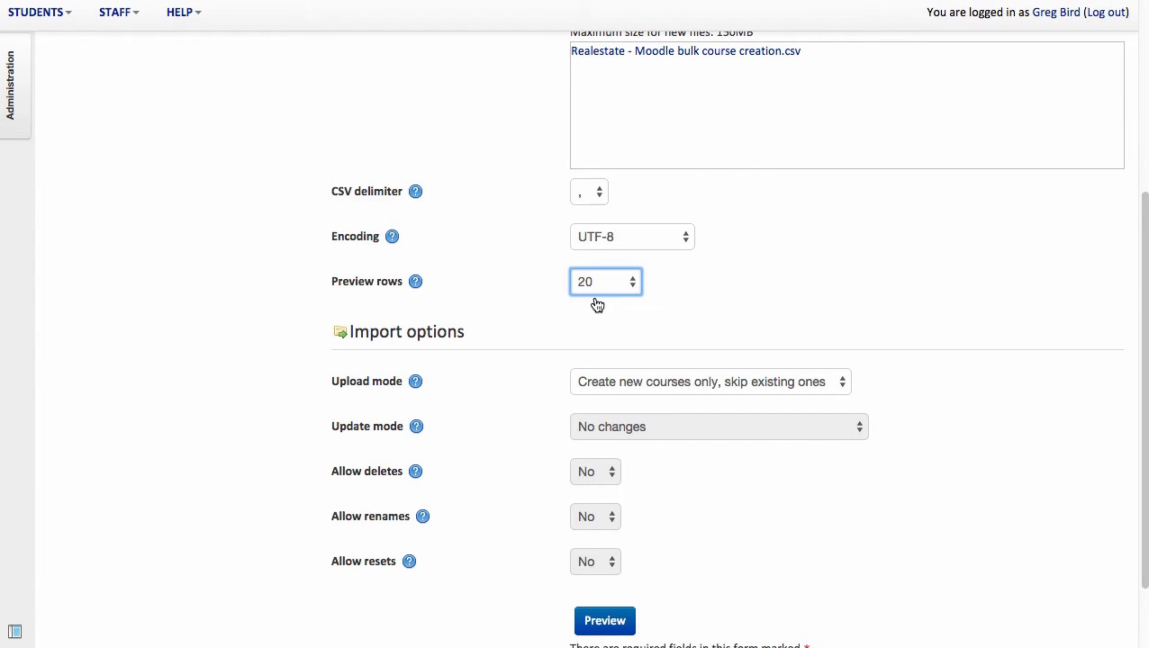
pyautogui.click(592, 630)
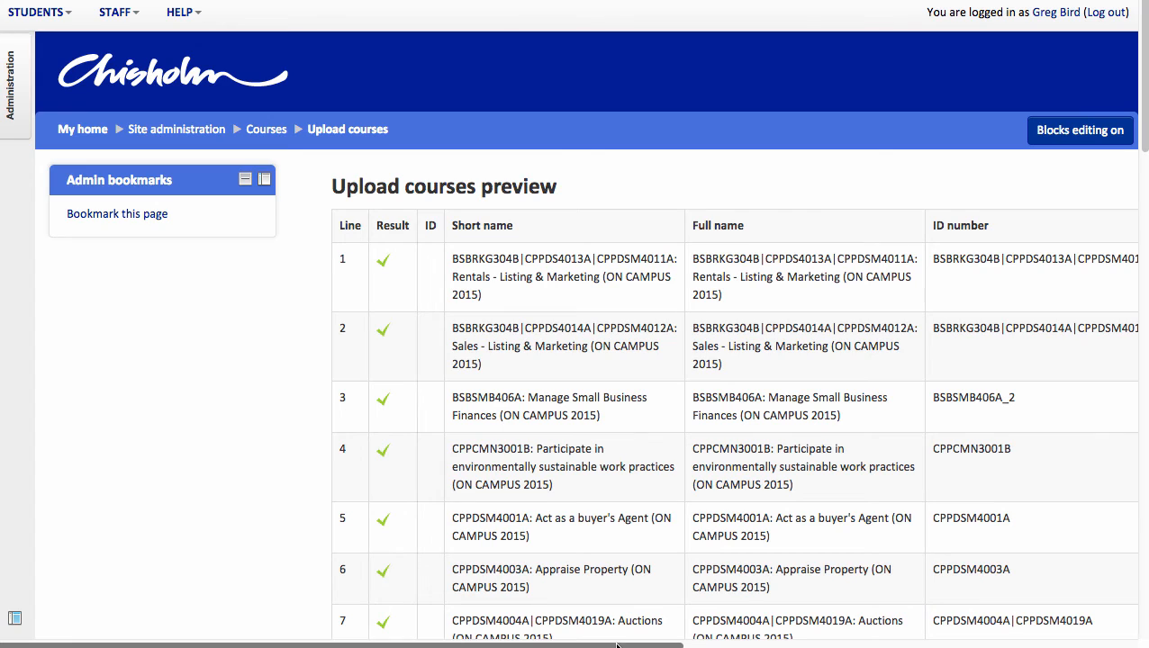
# Review the previewed courses and start their upload, keeping the import options and default course values.
pyautogui.moveTo(677, 646); pyautogui.dragTo(795, 645)
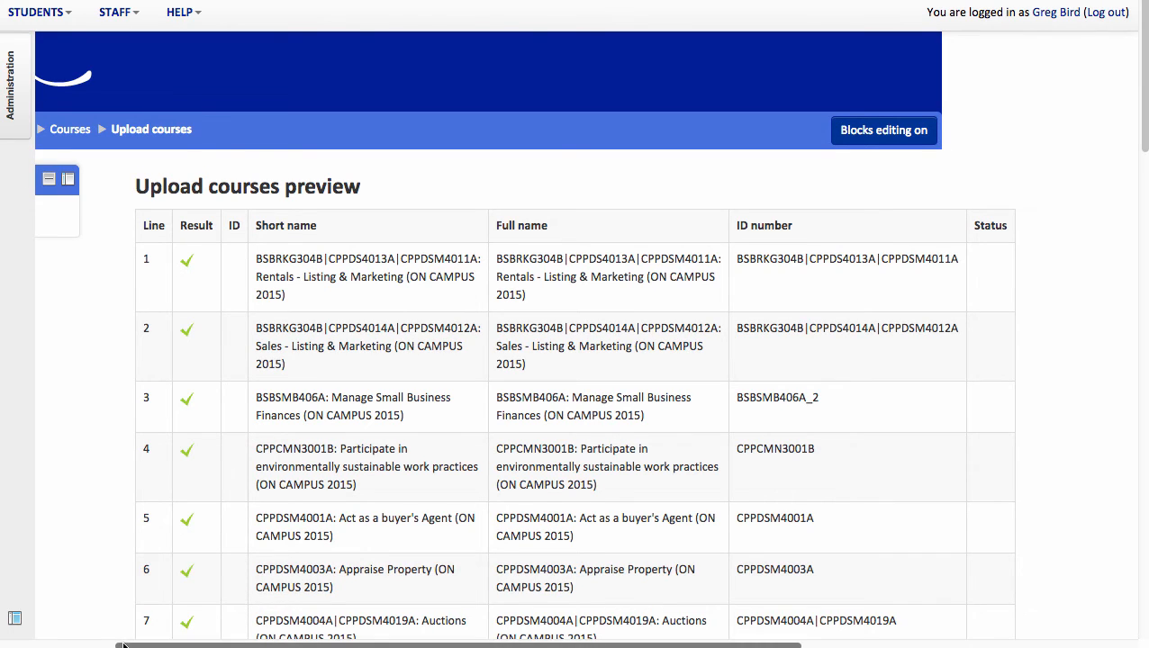
pyautogui.moveTo(124, 645); pyautogui.dragTo(70, 645)
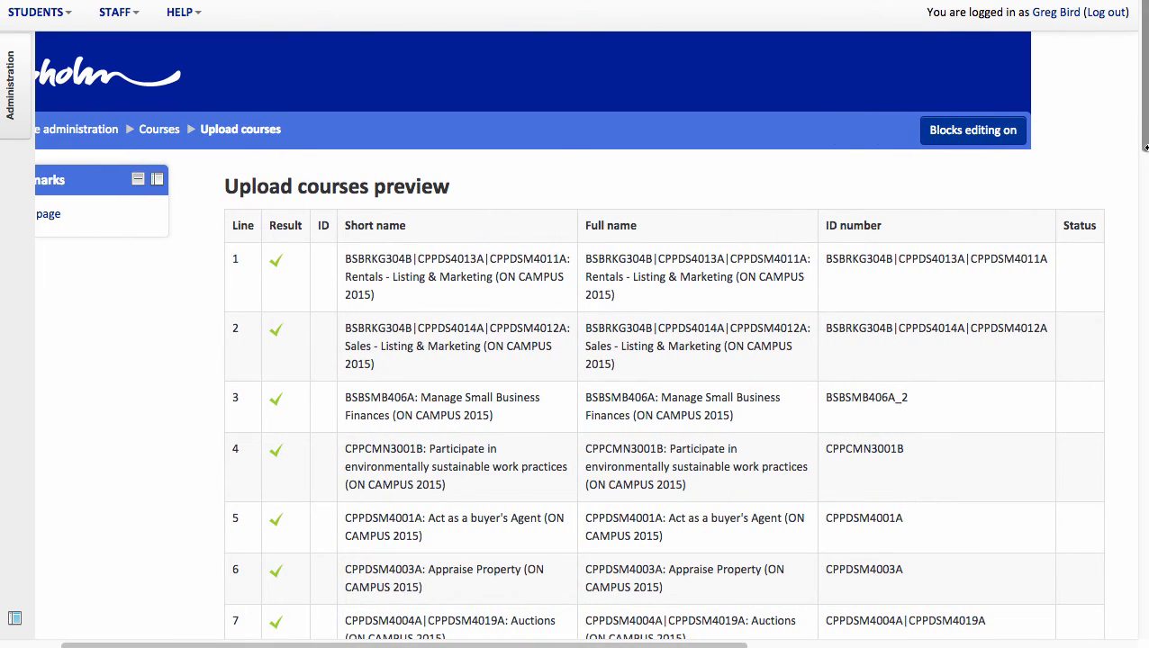
pyautogui.moveTo(1145, 146); pyautogui.dragTo(1140, 362)
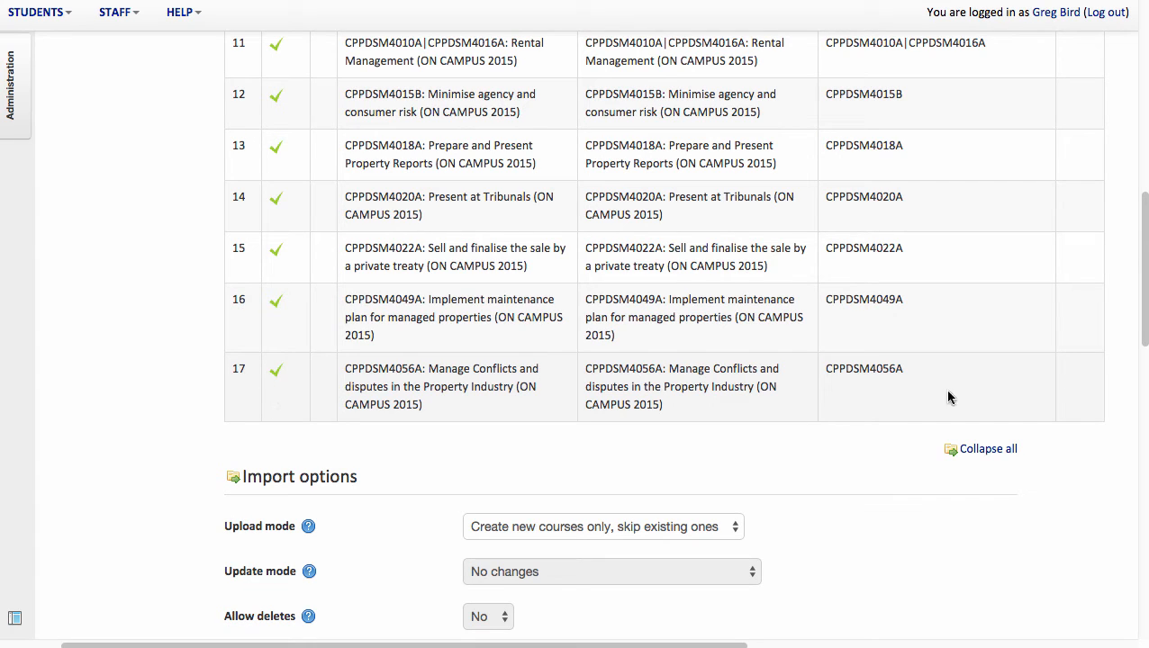
pyautogui.moveTo(1141, 312); pyautogui.dragTo(1114, 611)
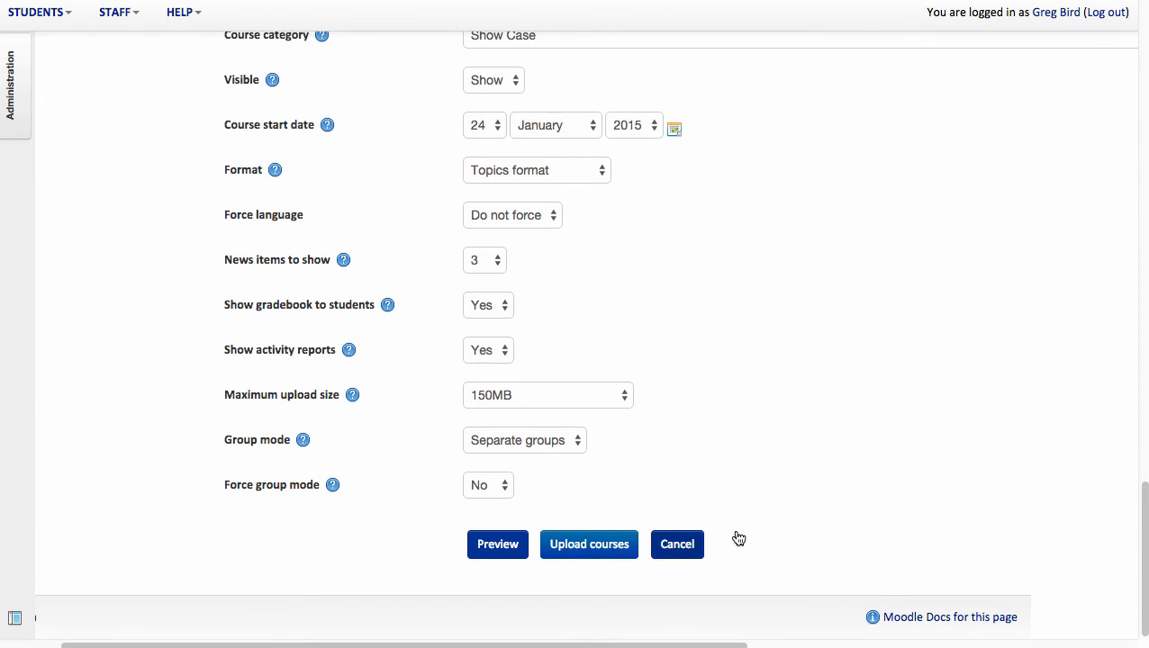
pyautogui.click(592, 545)
pyautogui.click(587, 544)
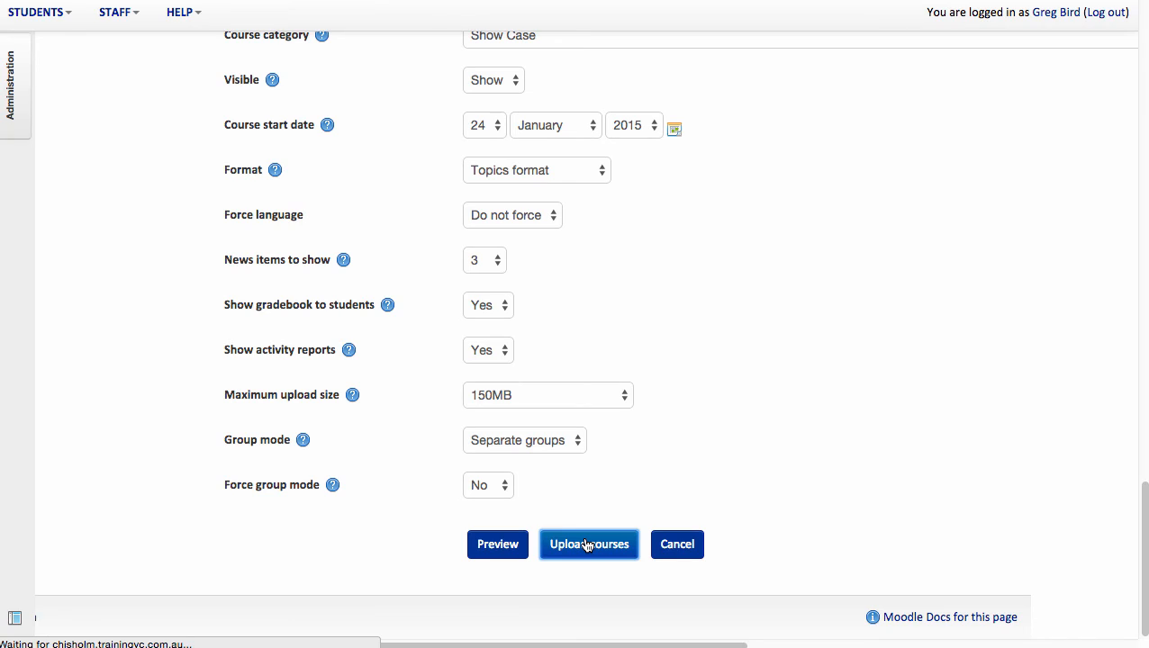